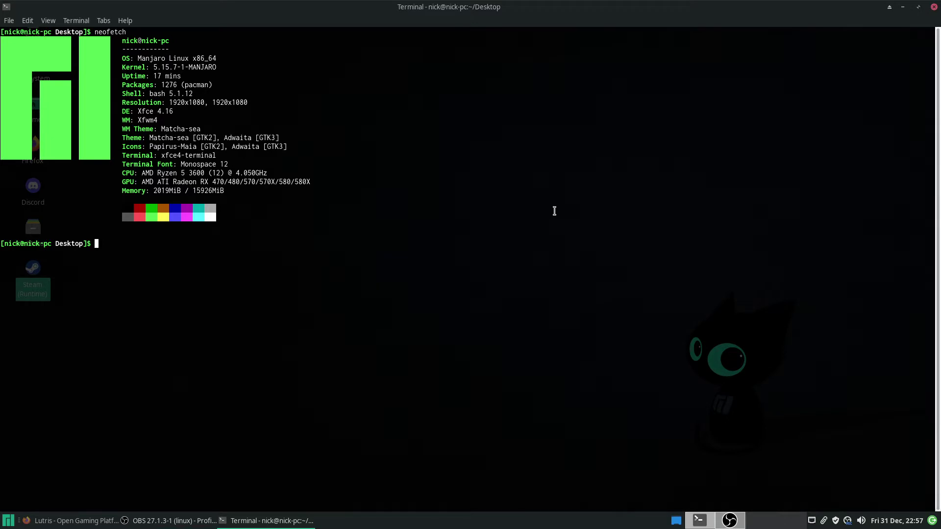
- Rerun neofetch to redisplay the Manjaro system summary, then bring up the applications menu
key(Up)
key(Return)
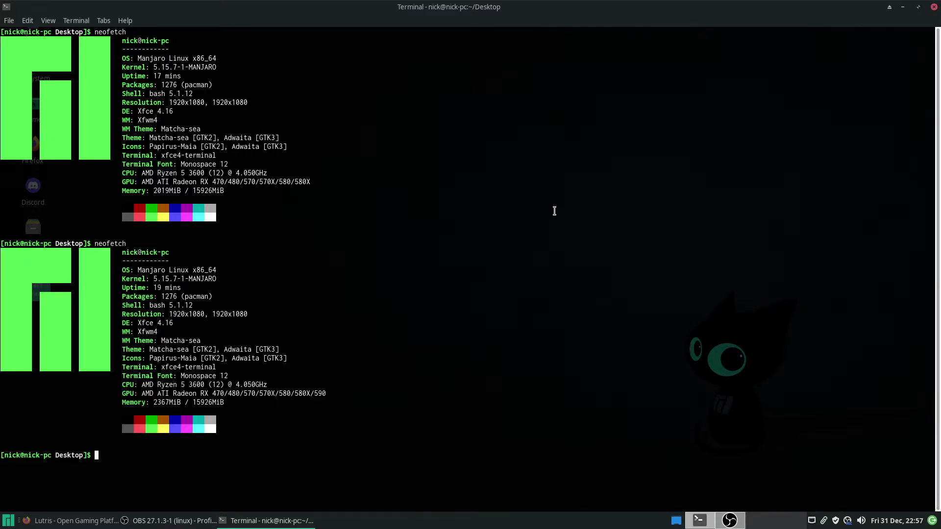
key(super)
- In Add/Remove Software, find the installed Lutris 0.5.9.1-2 package and launch Lutris from it
text(add)
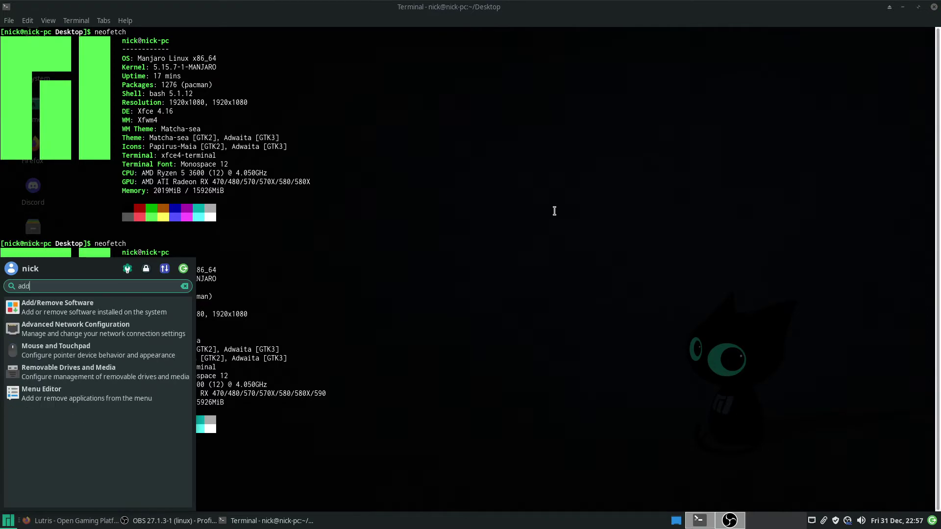
key(Return)
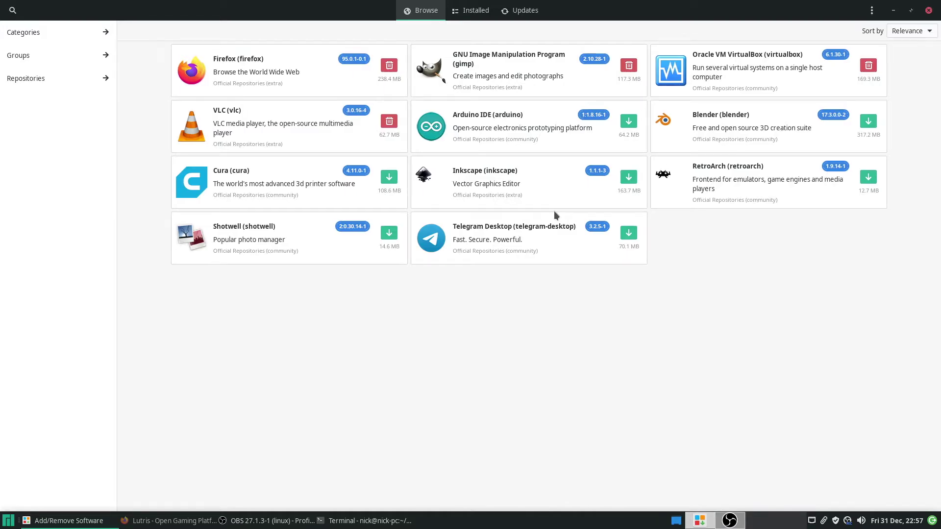
click(13, 10)
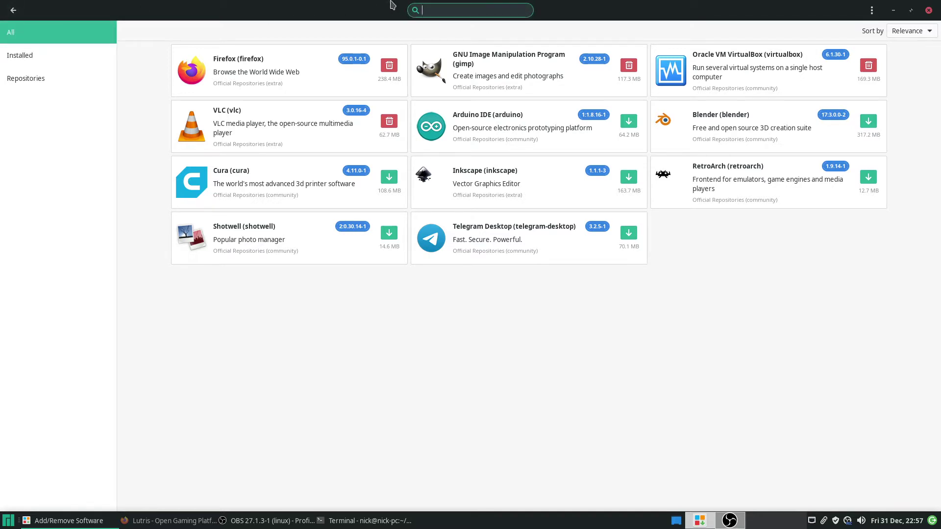
text(lutris)
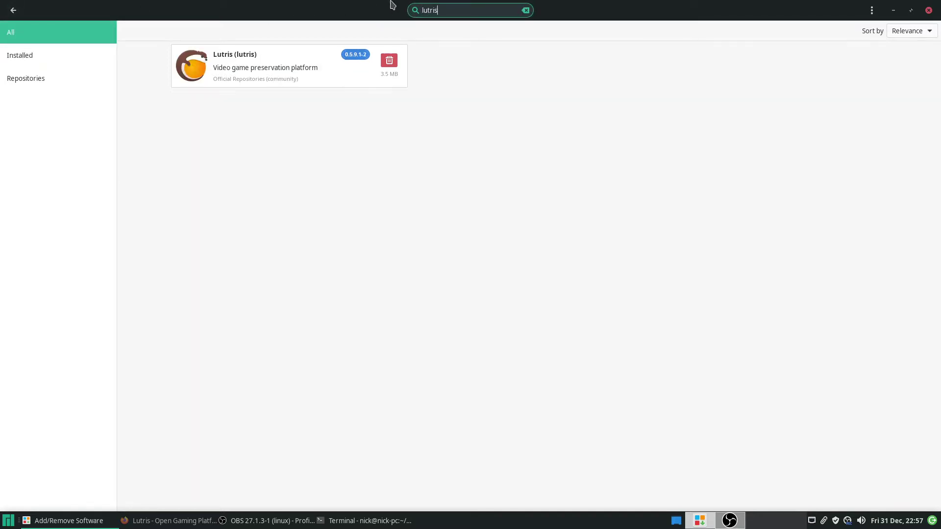
click(243, 59)
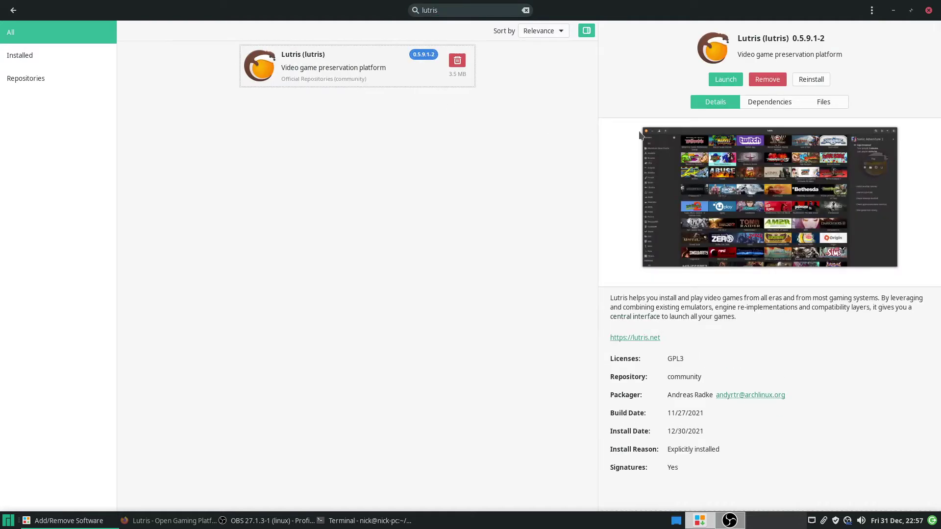
click(723, 79)
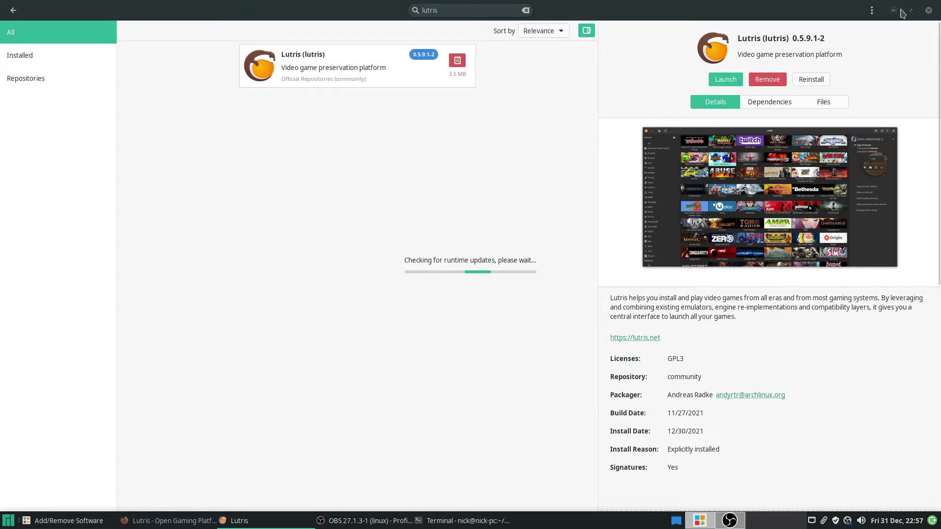
- Close Add/Remove Software and turn on 'Use dark theme' in Lutris Preferences
click(928, 10)
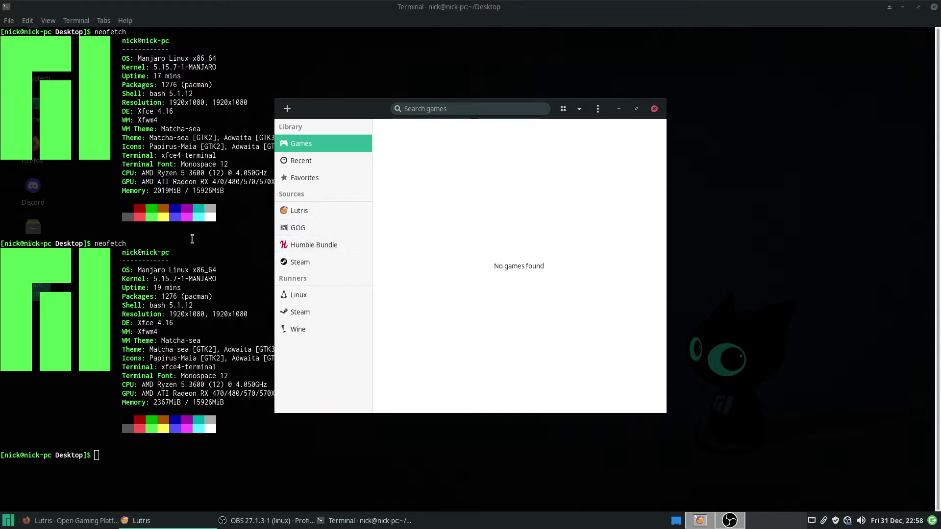
click(597, 109)
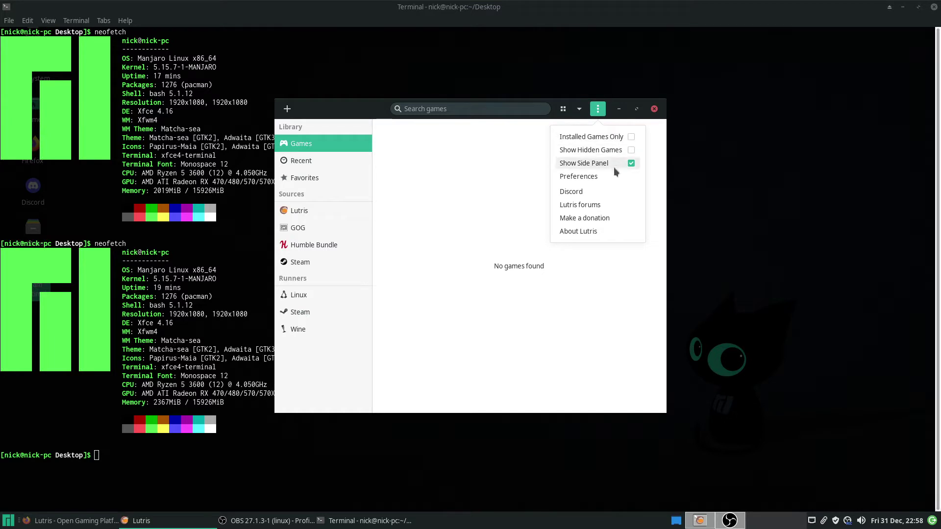
click(605, 177)
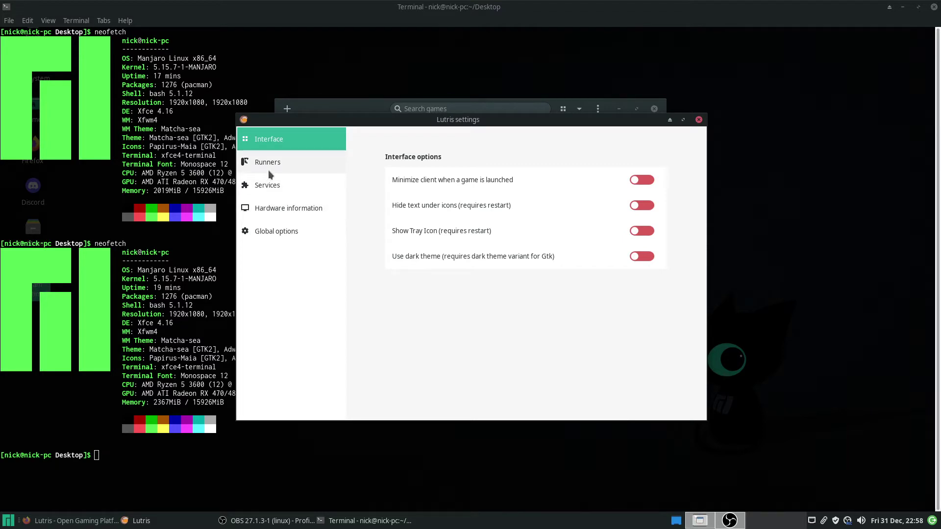
click(642, 257)
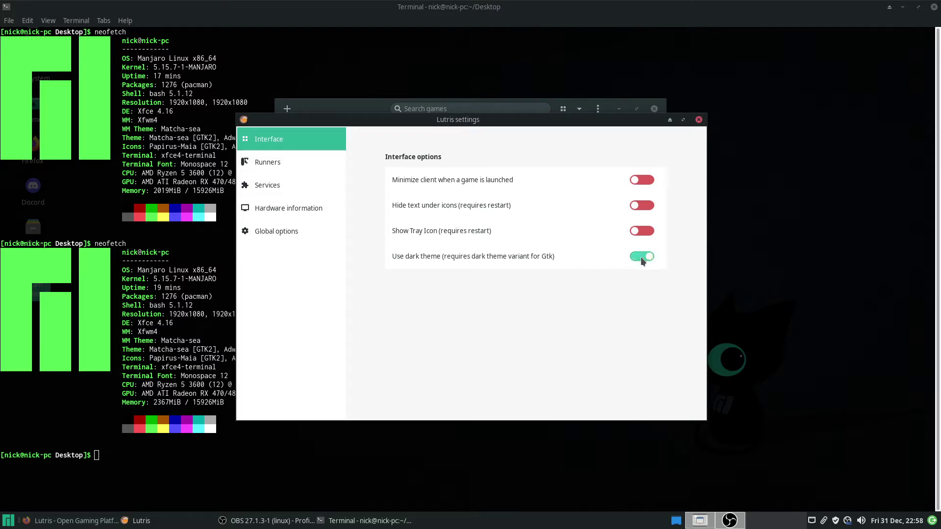
click(699, 120)
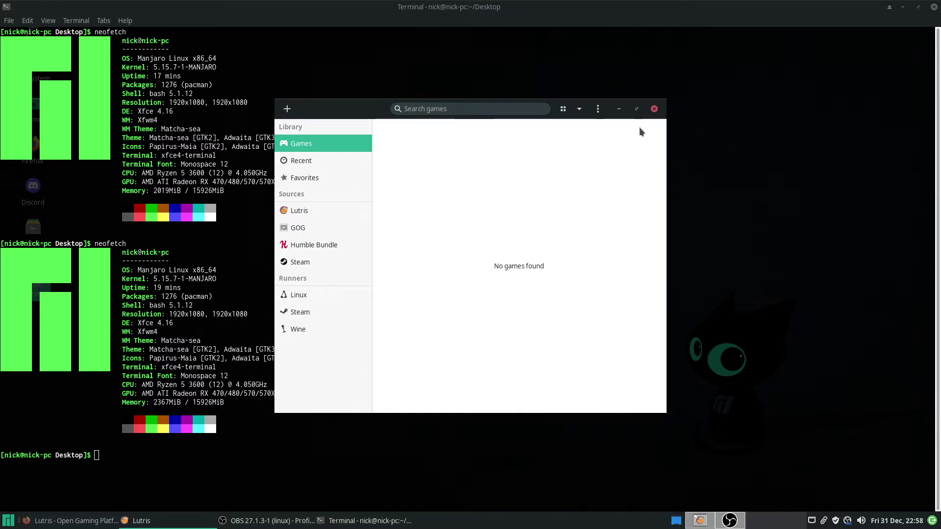
- Restart Lutris so the dark theme applies, then bring the lutris.net page forward in Firefox
click(654, 109)
key(super)
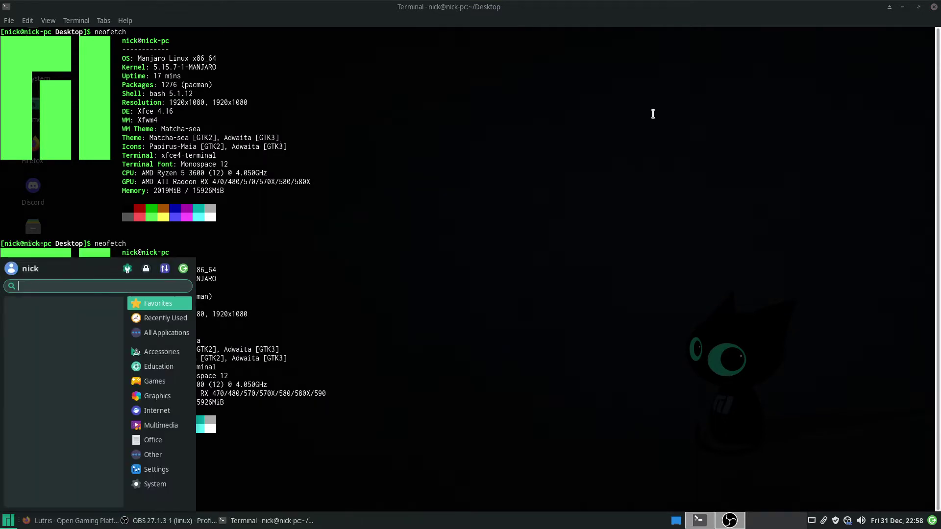
text(lutris)
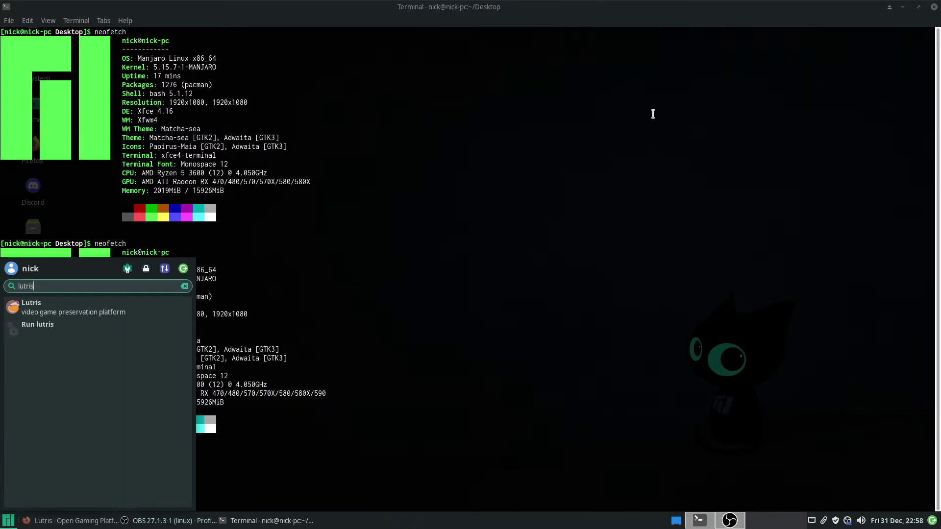
key(Return)
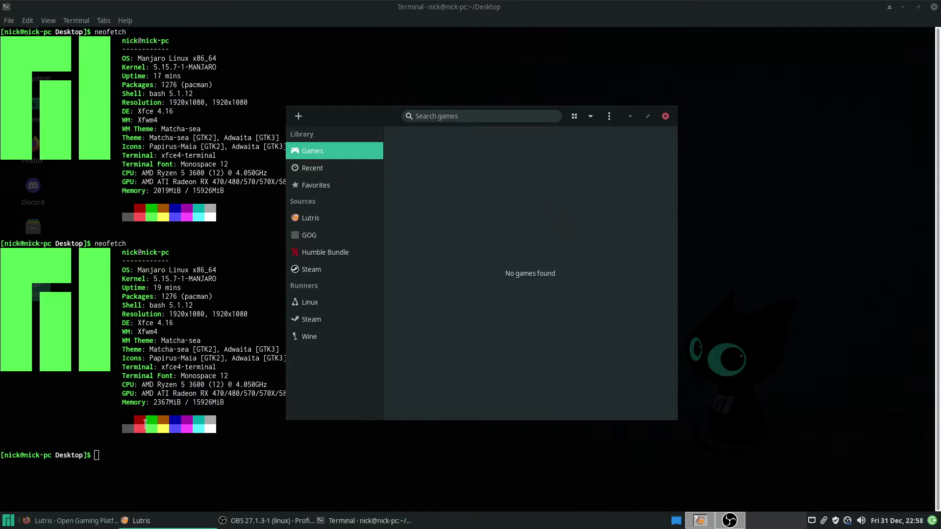
click(84, 523)
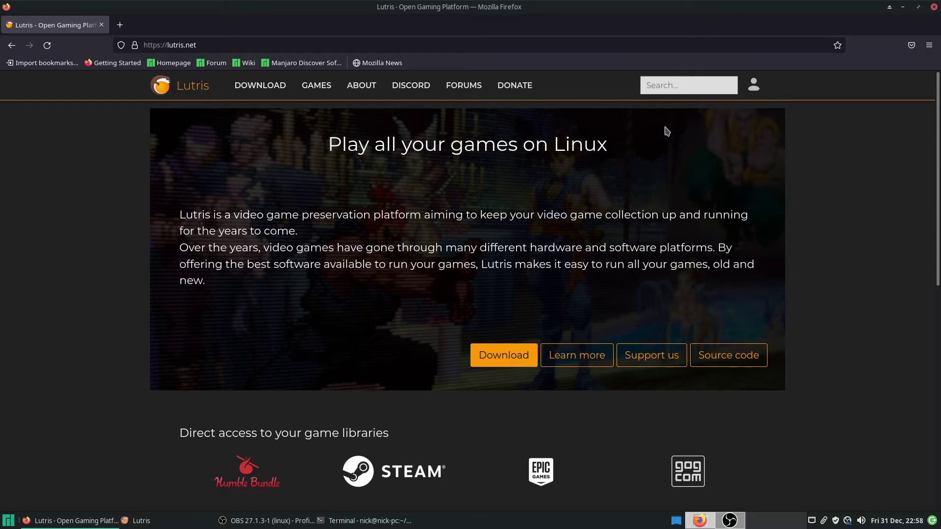
- Search lutris.net for 'epic' to find Epic Games Store, then return to the Lutris library
click(689, 87)
text(epci)
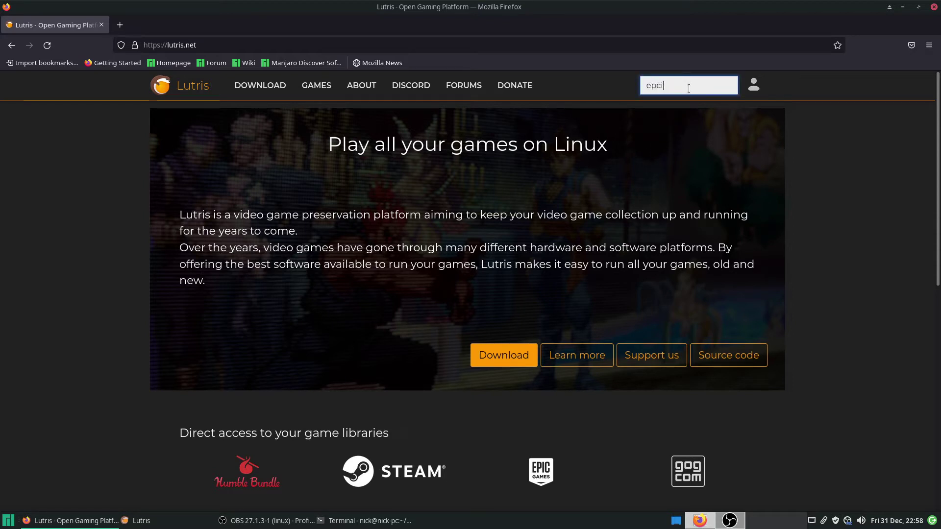
key(Return)
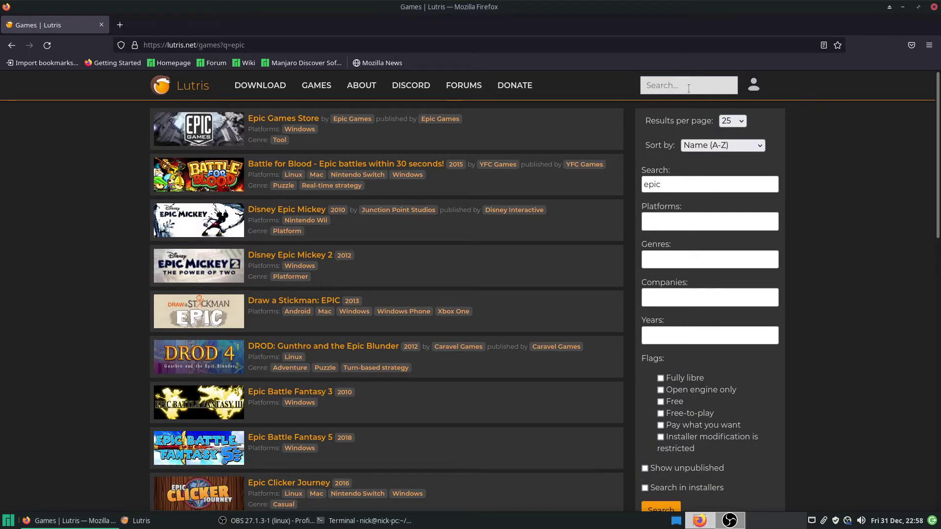
click(138, 522)
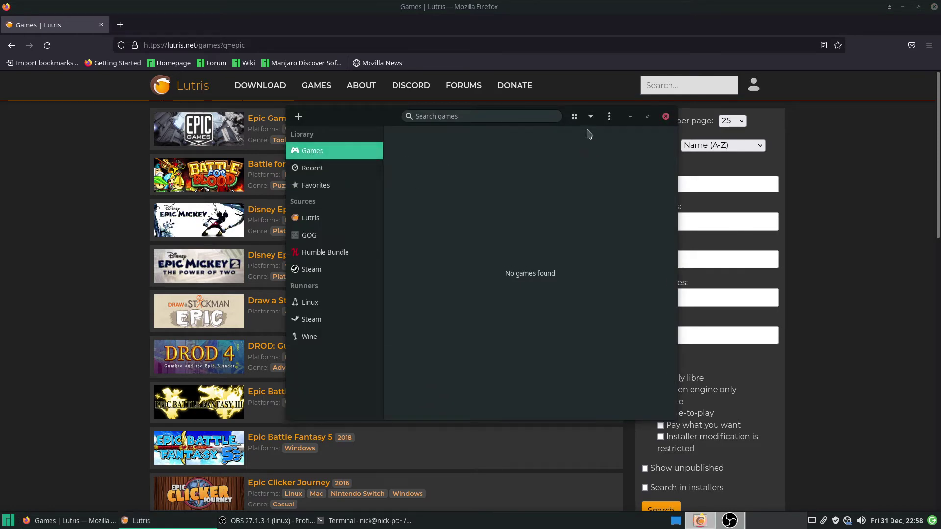
- Connect Lutris to a lutris.net account with its username and password, listing Epic Games Store and four other games
click(610, 116)
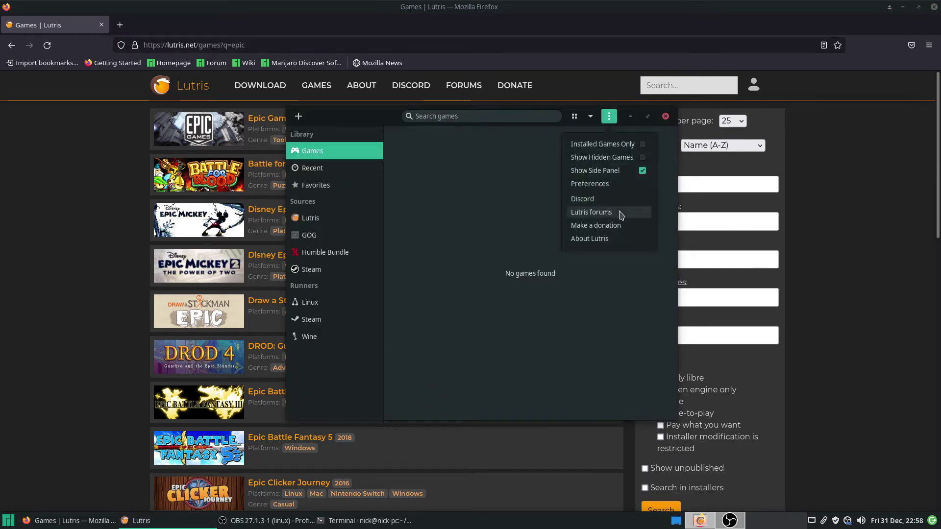
click(441, 245)
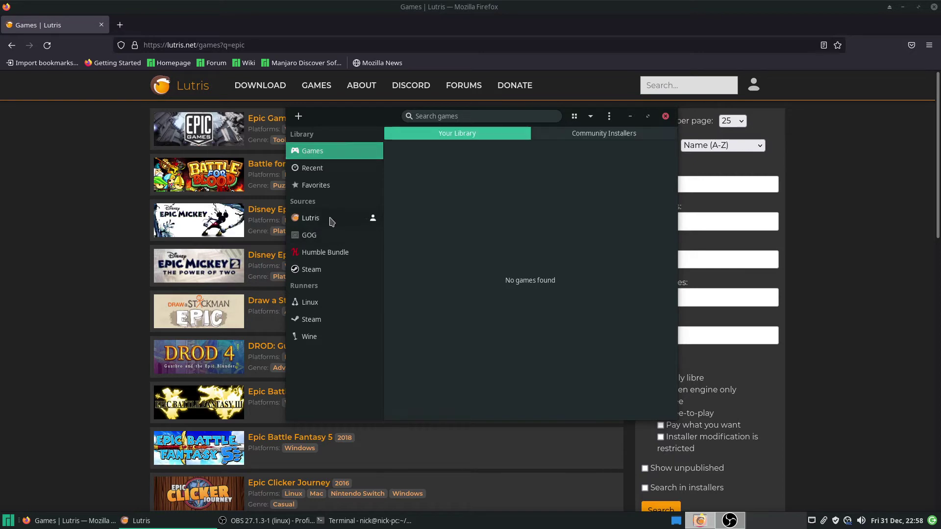
click(372, 218)
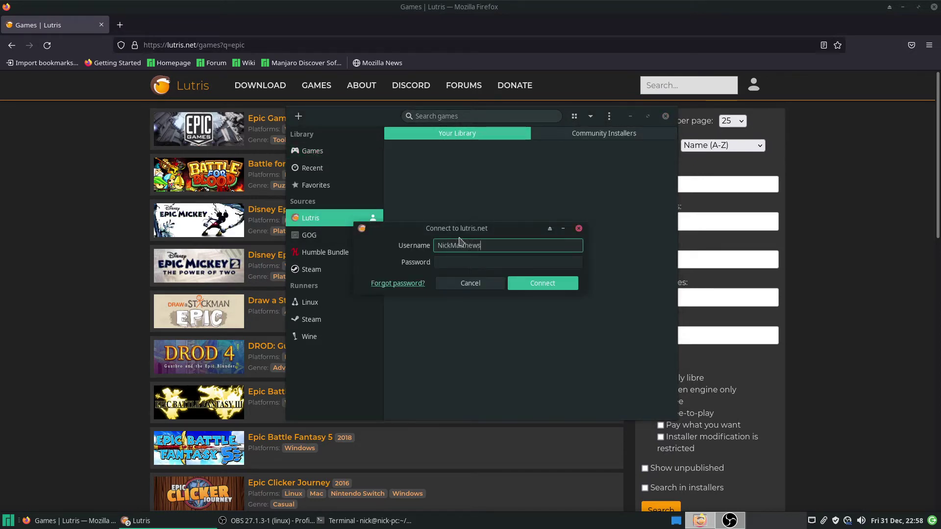
key(Tab)
text(****)
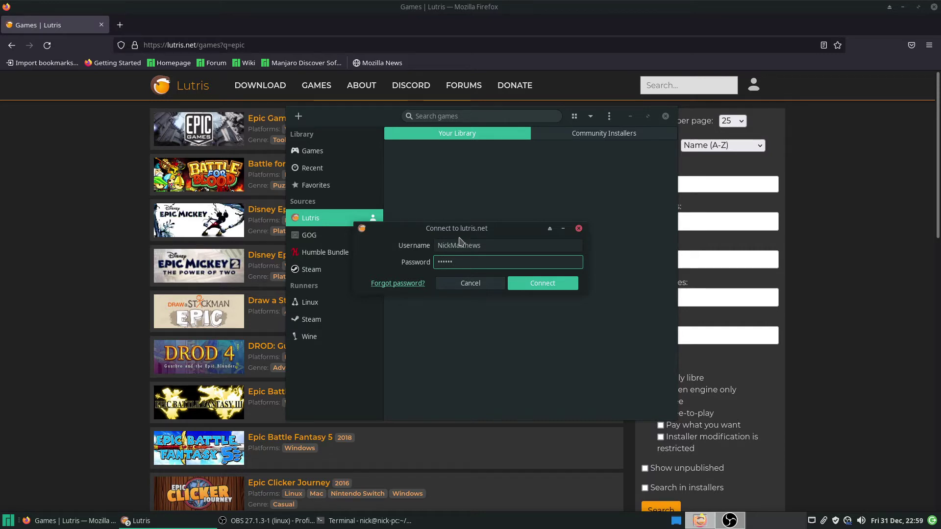
text(******)
key(Return)
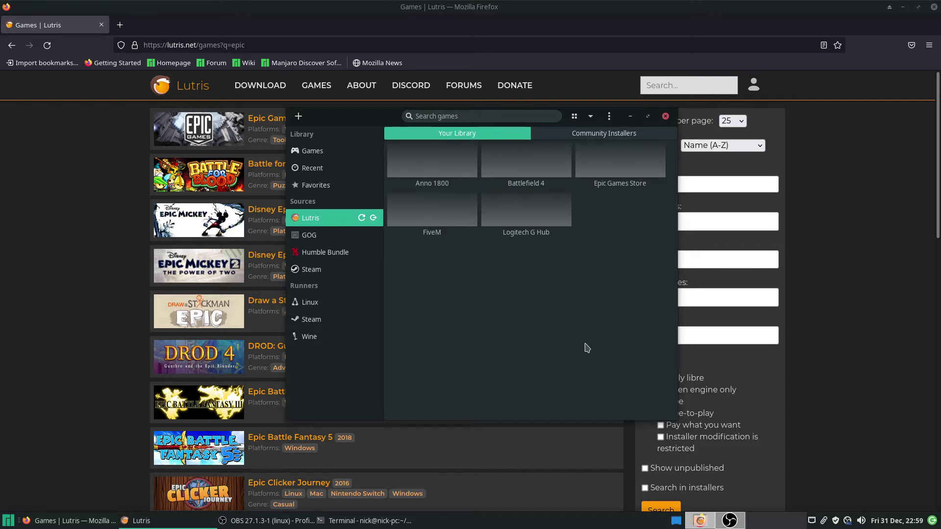
- Start installing Epic Games Store with the latest installer version into the default Games folder
click(608, 170)
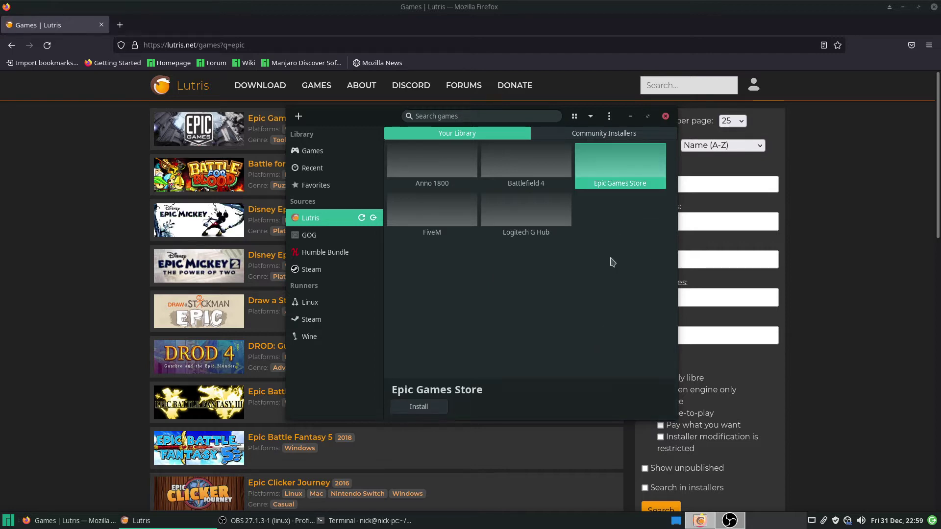
click(438, 409)
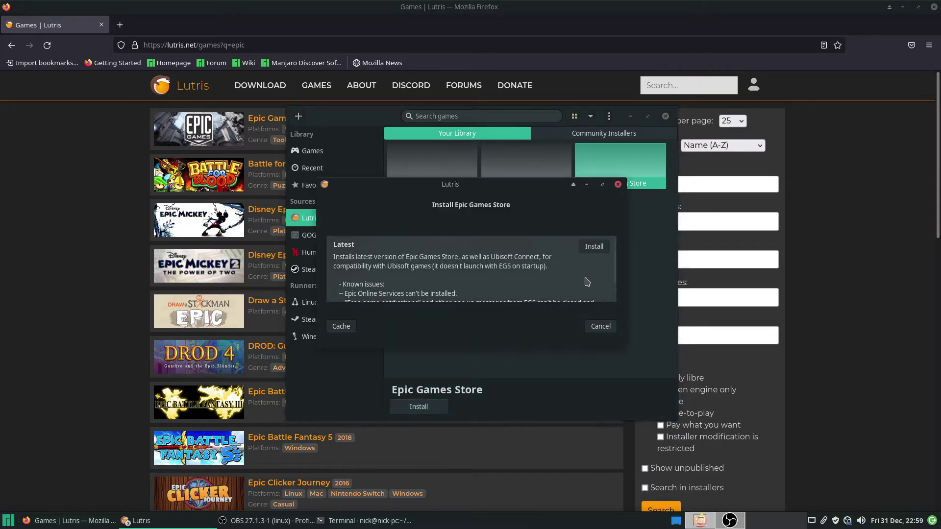
click(594, 246)
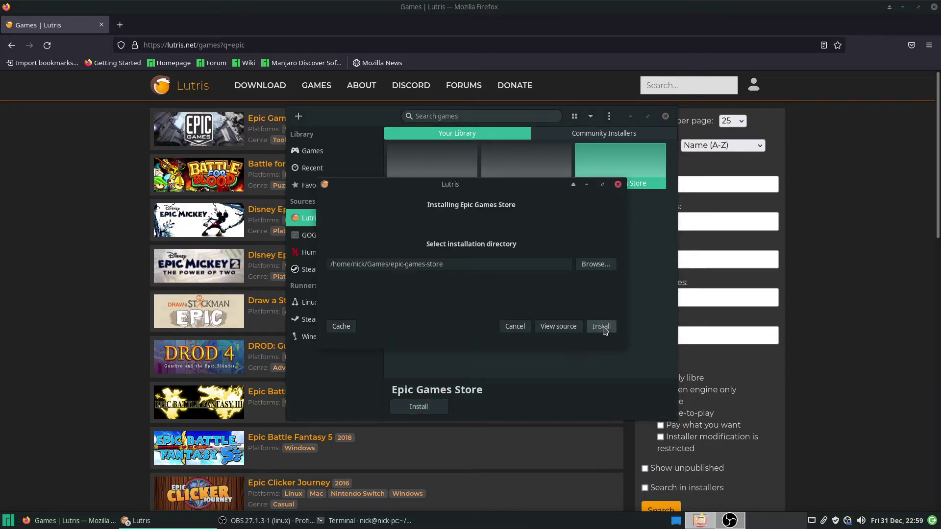
click(602, 327)
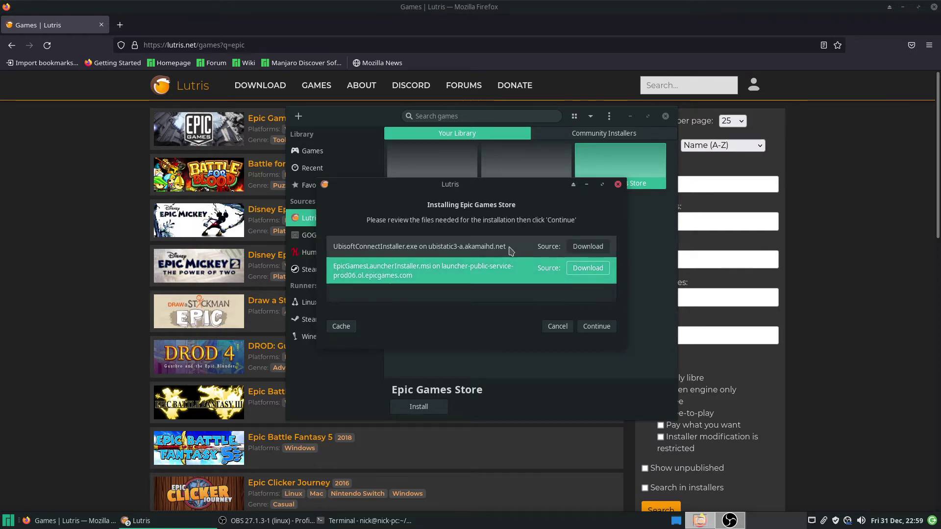
- Review the EpicGamesLauncherInstaller source options and continue to download the installer files
click(594, 269)
click(539, 306)
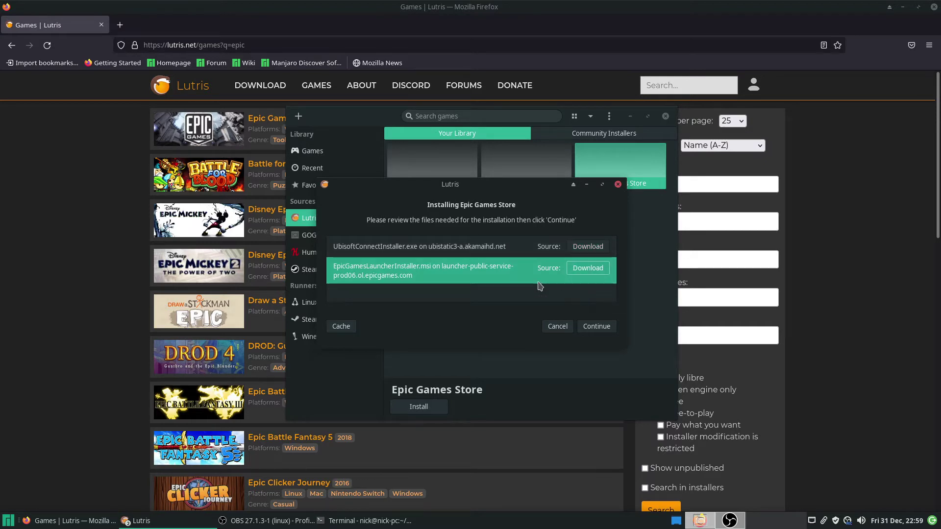
click(593, 269)
click(564, 304)
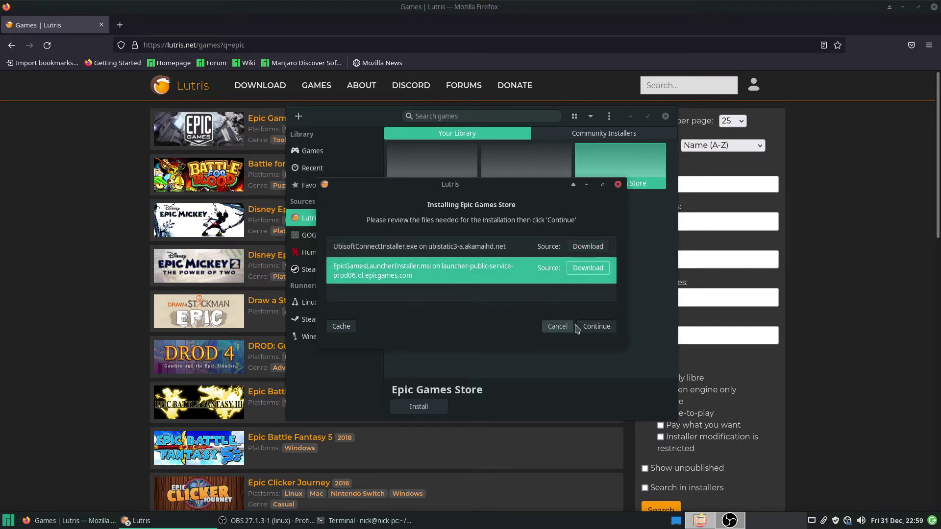
click(596, 326)
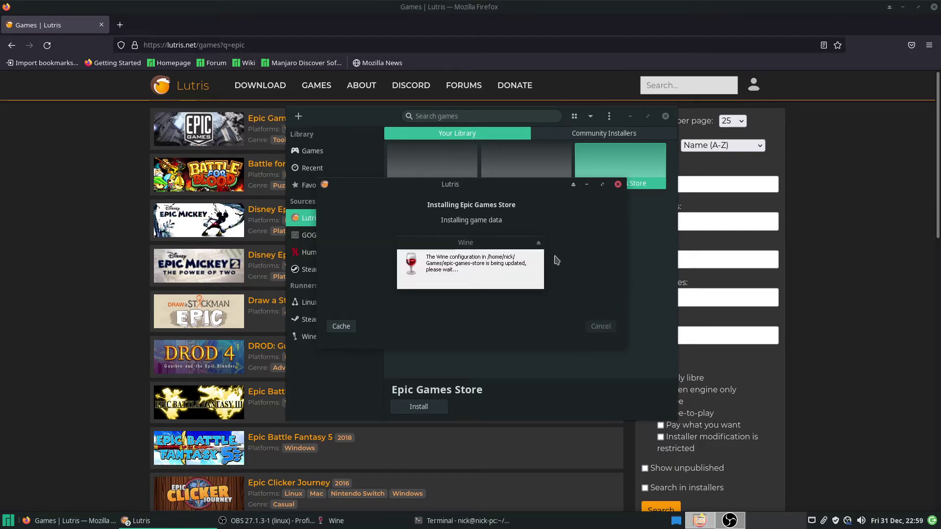
- Move the Wine configuration notice aside and minimize the Lutris library while dependencies install
drag(471, 243, 587, 234)
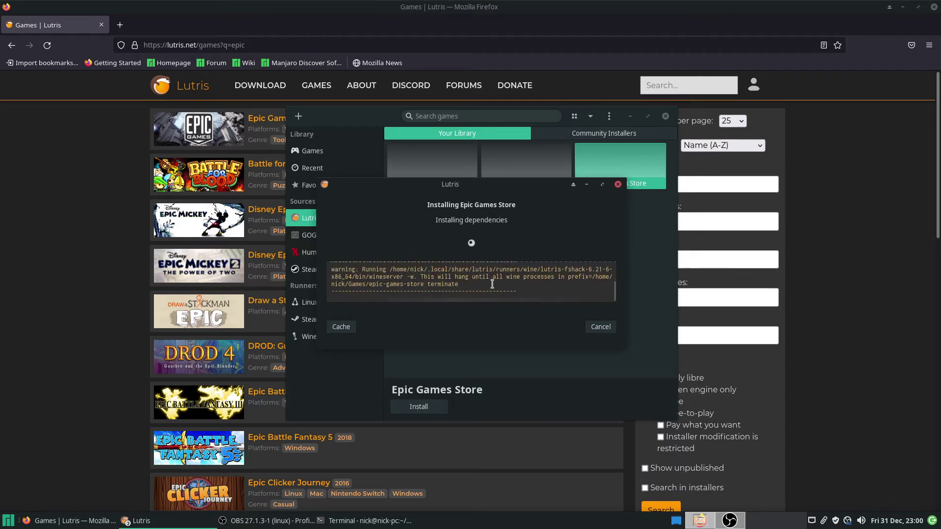
click(511, 353)
click(630, 116)
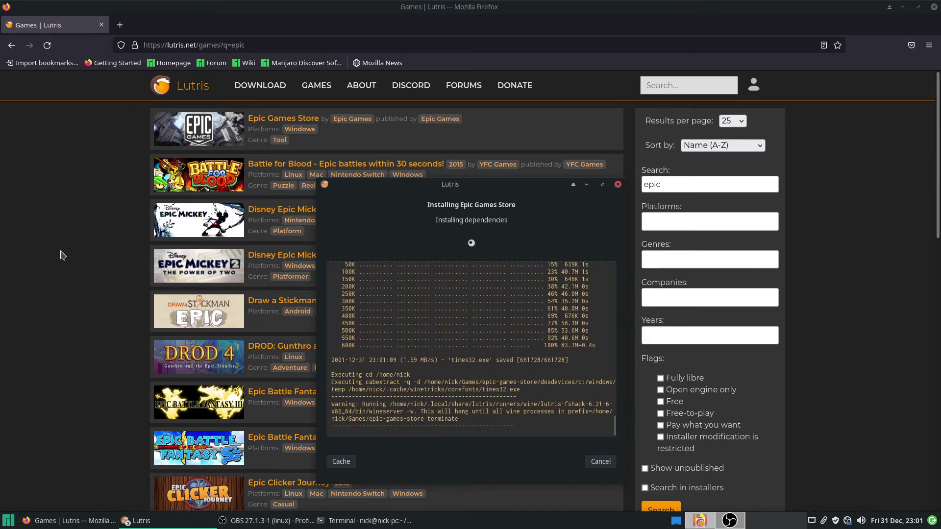
- Search lutris.net for 'metro exodus' to list Metro Exodus (2019) by 4A Games
click(678, 86)
text(meo)
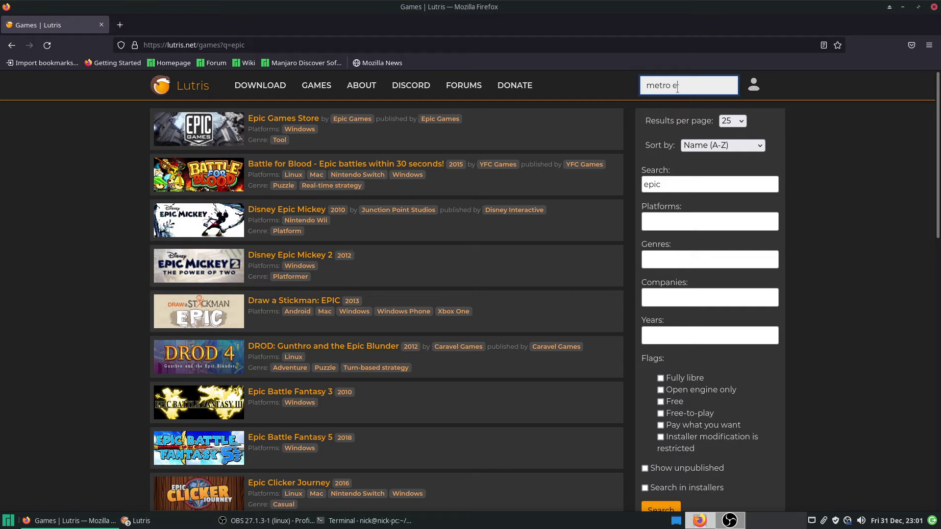
key(Return)
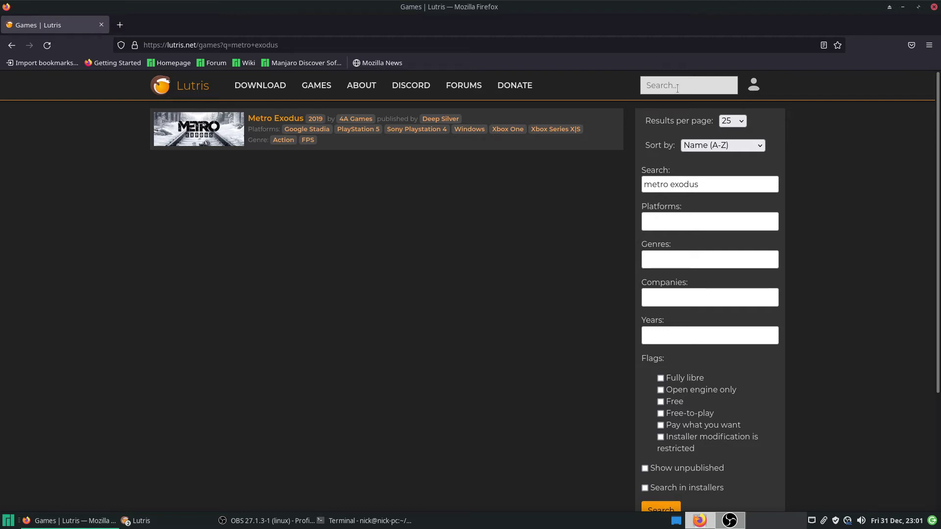
- Glance at the neofetch summary in Terminal, then bring the Installing Epic Games Store window back
click(378, 520)
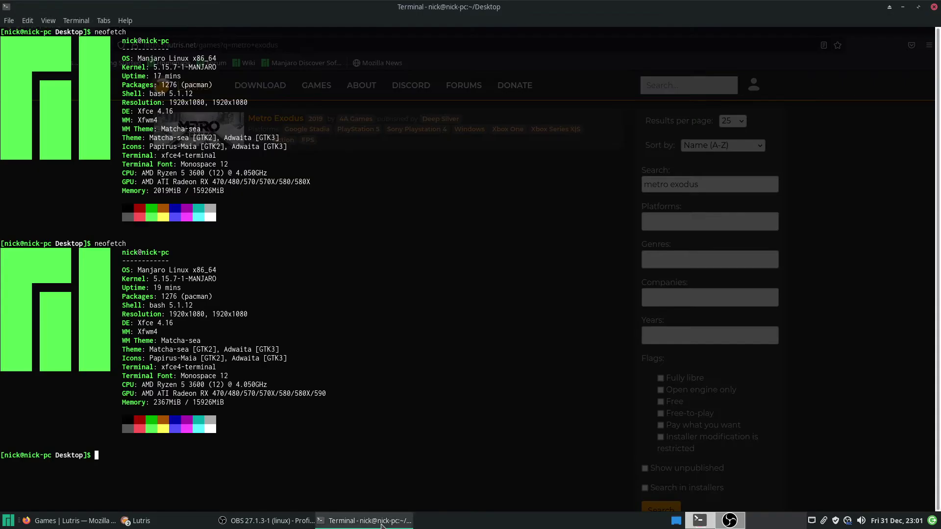
click(378, 521)
click(176, 523)
click(195, 472)
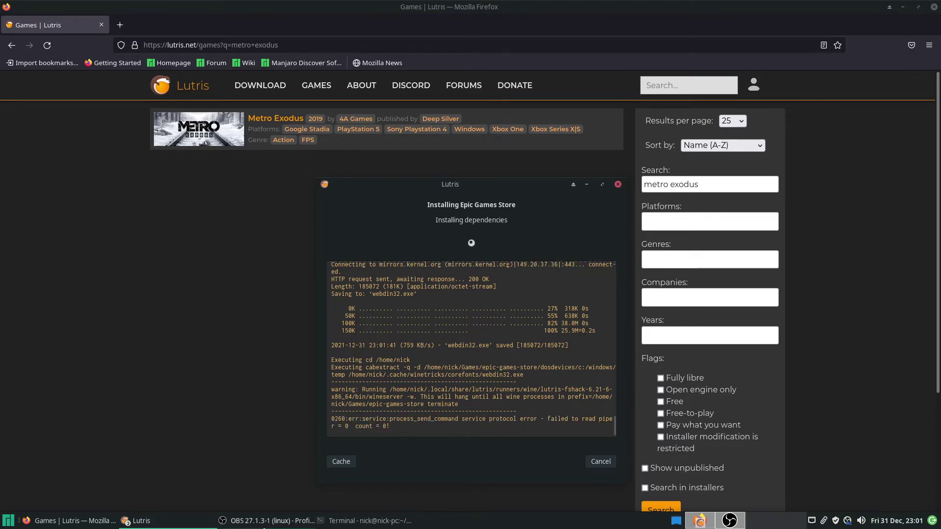
- Raise and then minimize the Lutris library window while dependencies keep installing
click(139, 521)
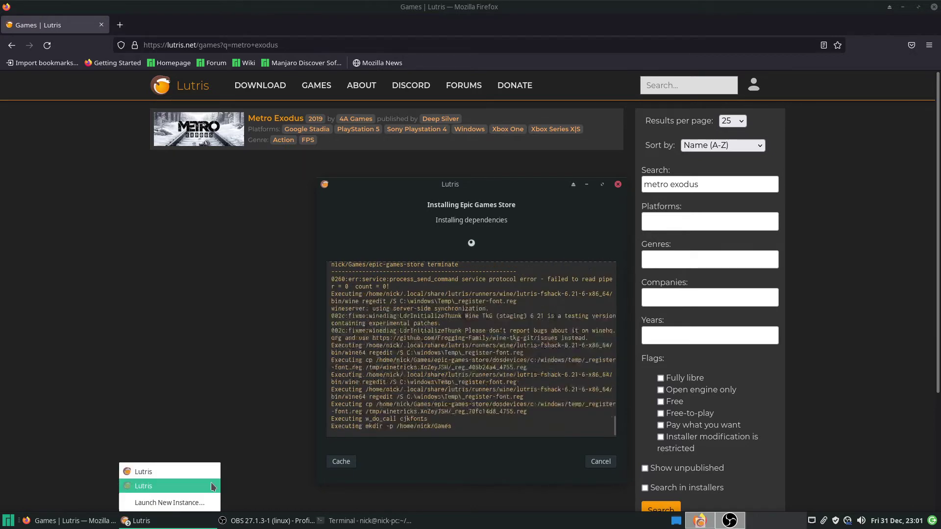
click(208, 485)
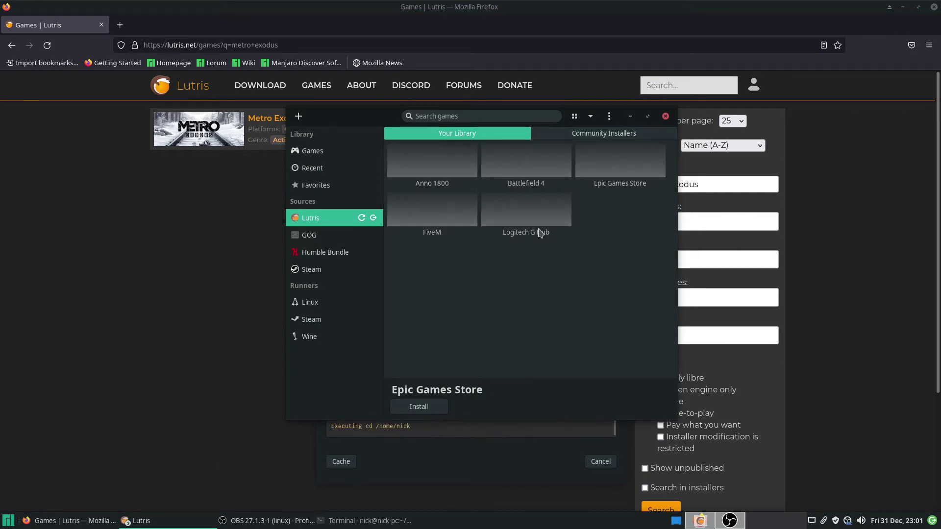
click(630, 116)
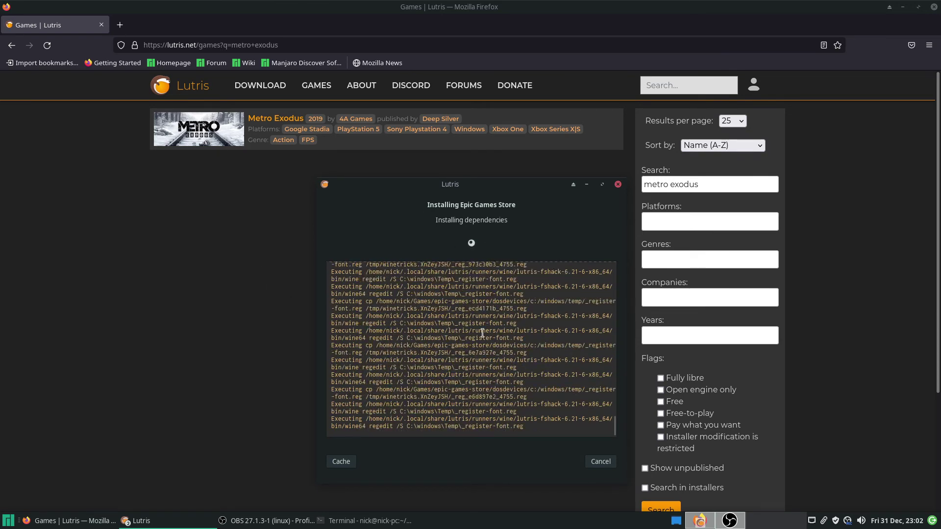
- Place the Lutris library on the left and the completed installer dialog on the right
click(189, 522)
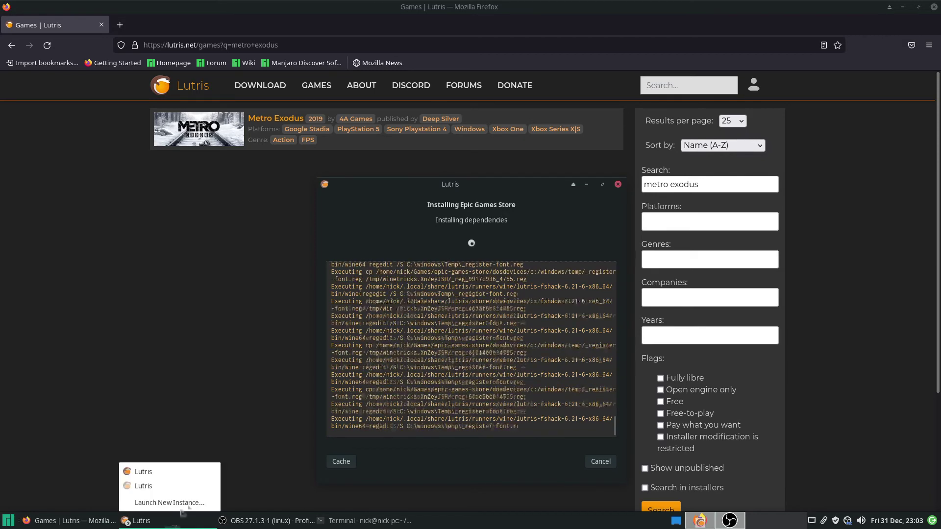
click(195, 487)
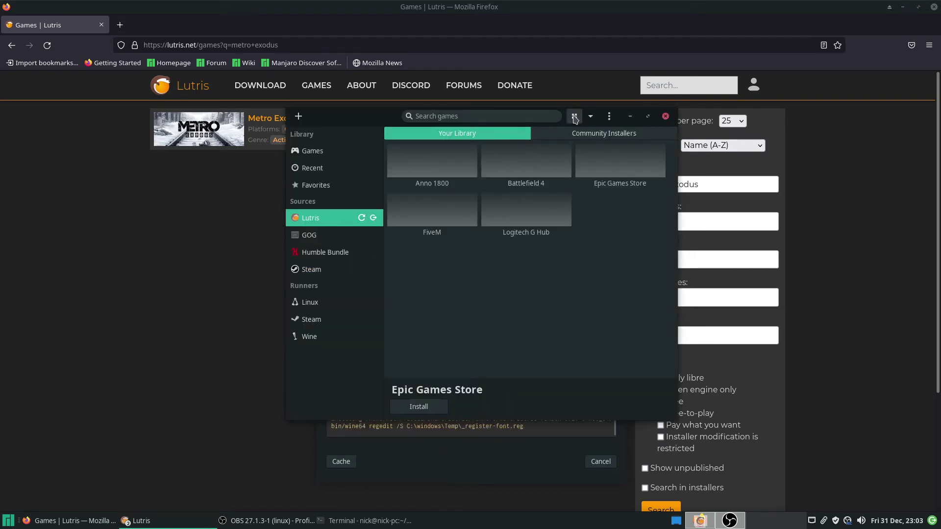
drag(360, 117, 141, 203)
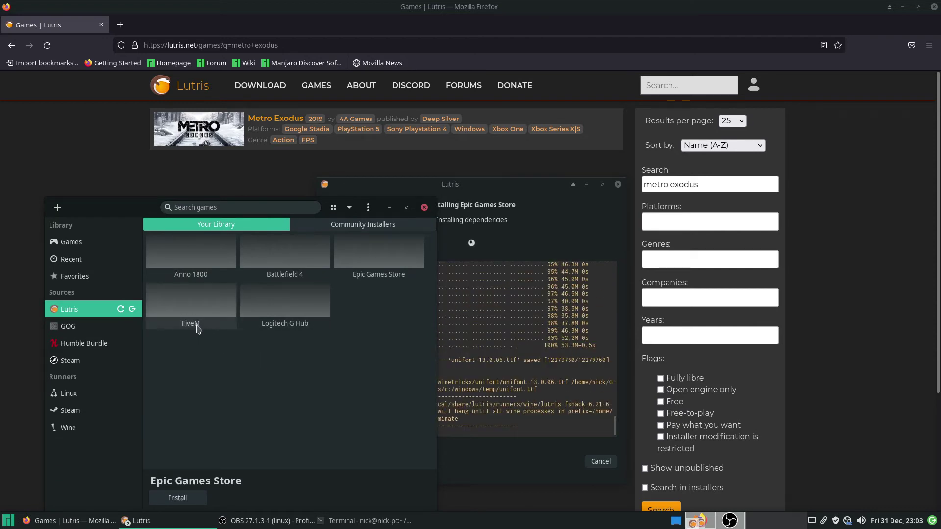
drag(494, 184, 641, 166)
drag(130, 216, 155, 173)
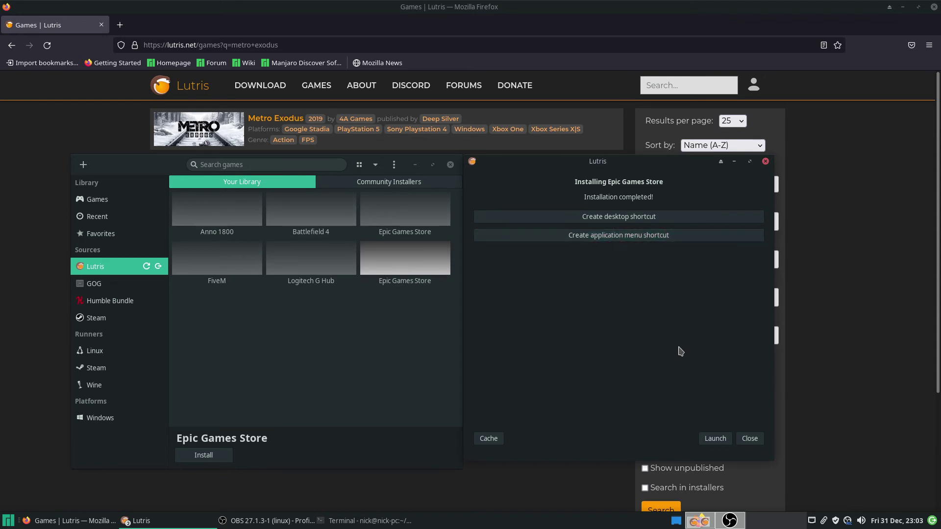
- Launch Epic Games Store from the Lutris installer, then minimize Lutris and Firefox
click(716, 443)
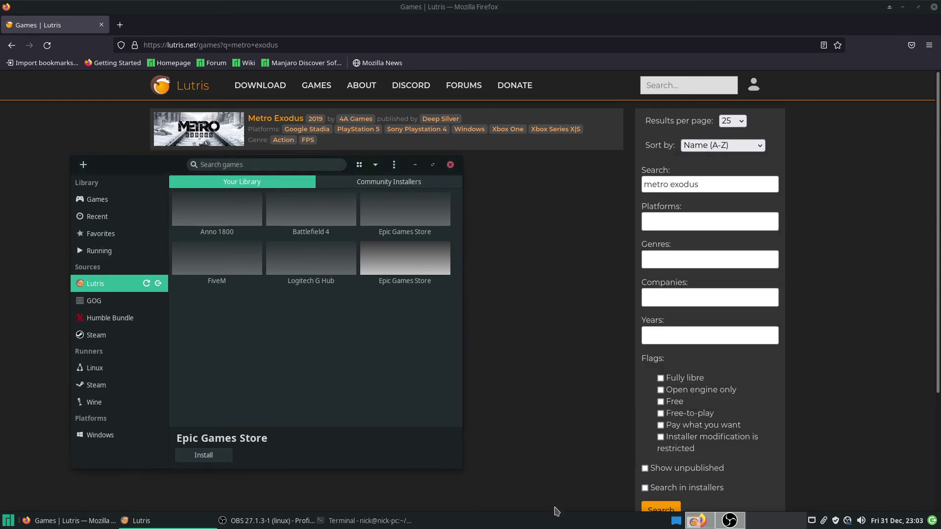
click(415, 164)
click(902, 7)
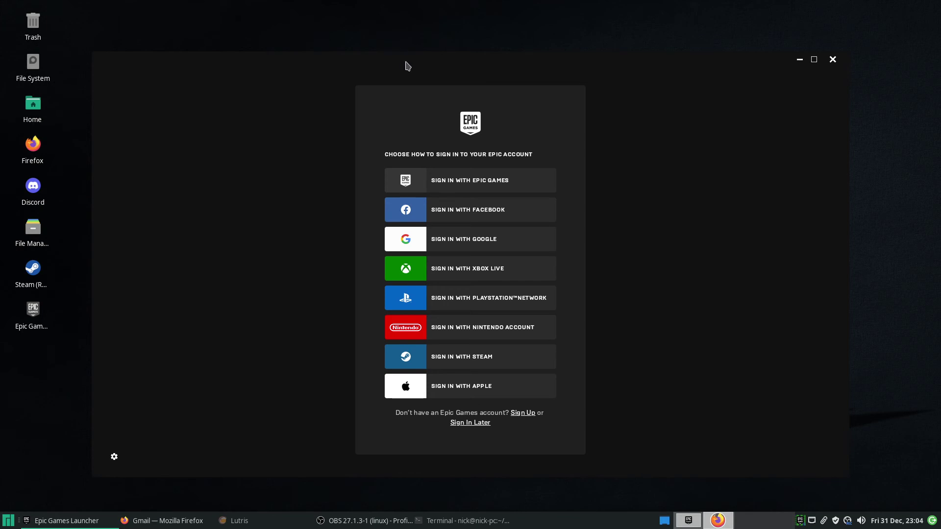
- Sign in to the Epic account, getting the two-factor code from the Firefox inbox
drag(559, 65, 613, 59)
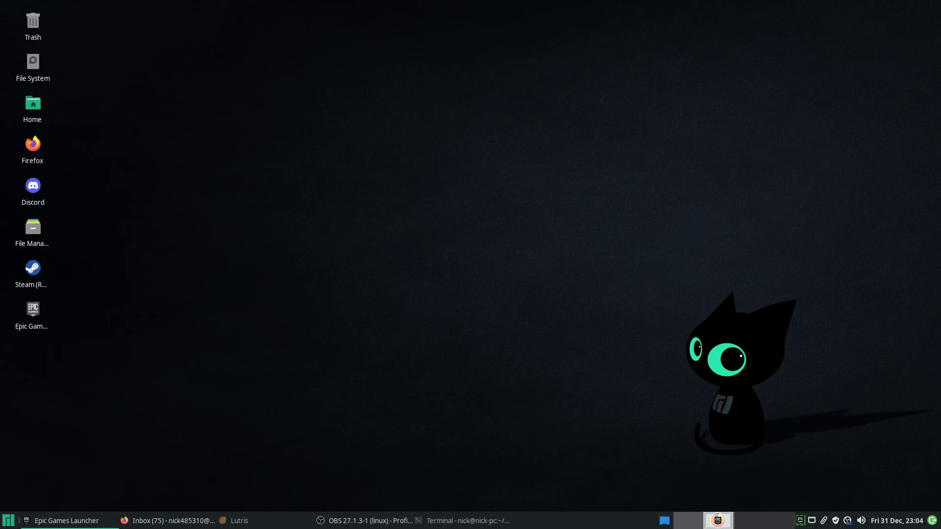
key(alt+Tab)
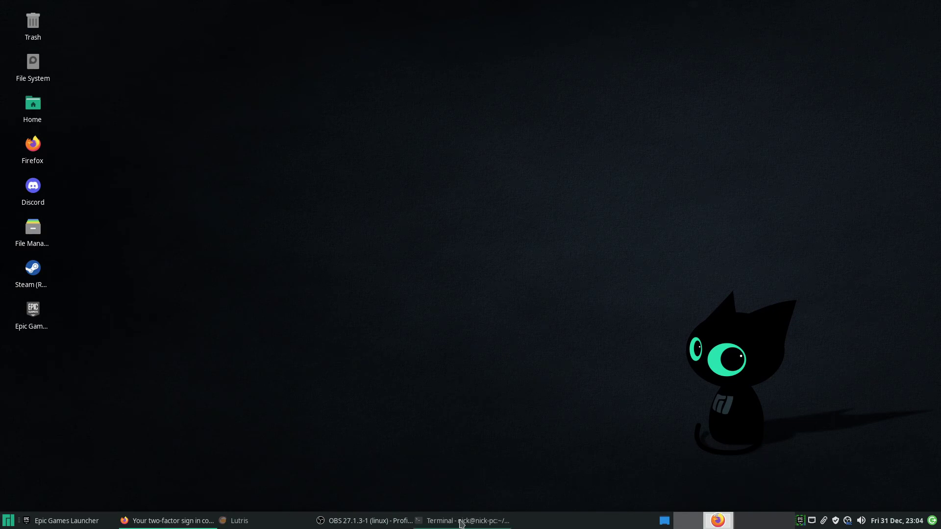
click(68, 521)
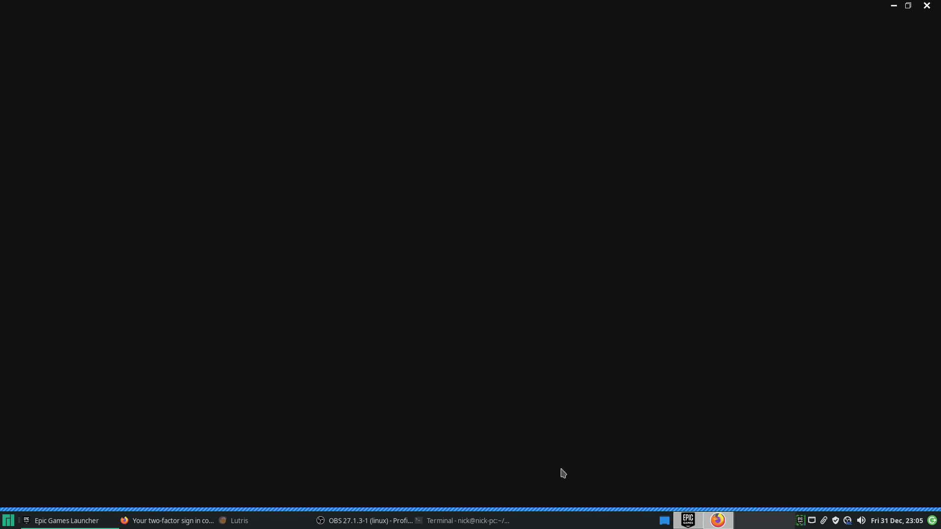
- Show the Holiday Sale Coupon banner on the Store page and scroll down to Holiday Sale Spotlight
click(367, 521)
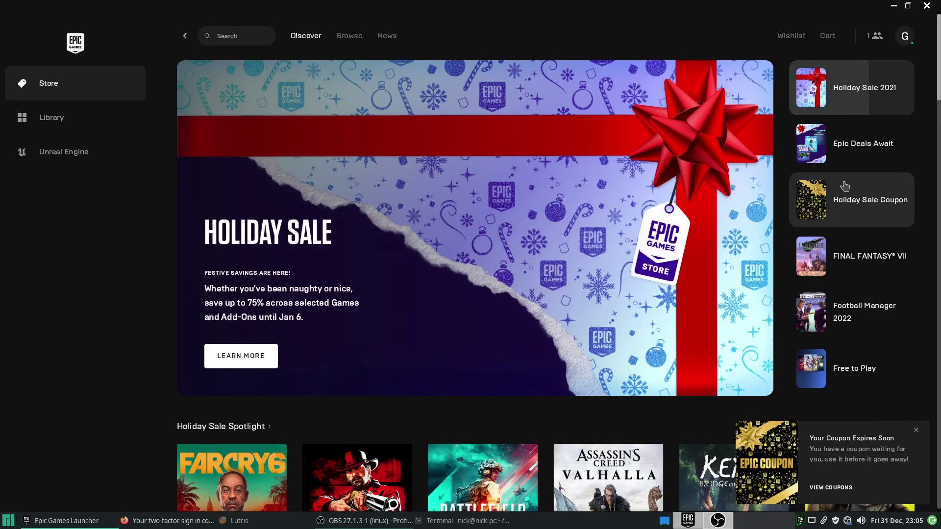
click(840, 201)
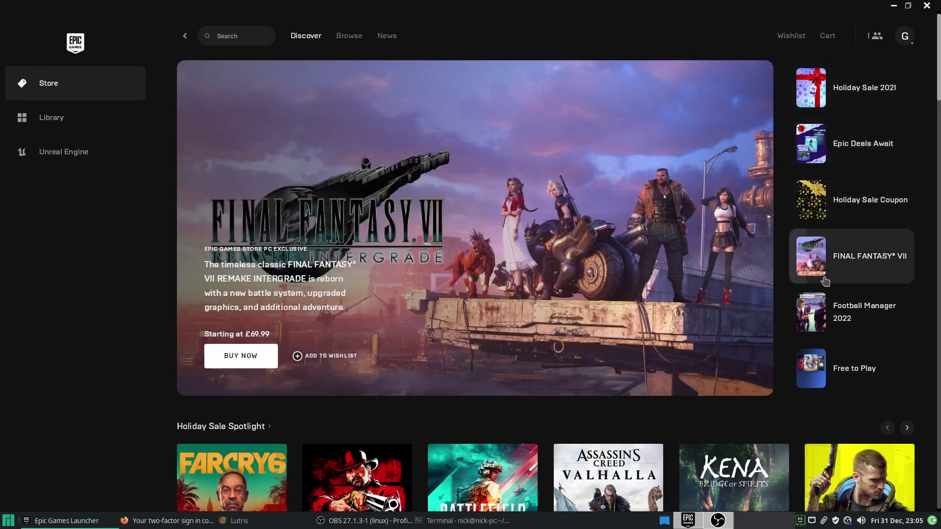
scroll(504, 278, down, 3)
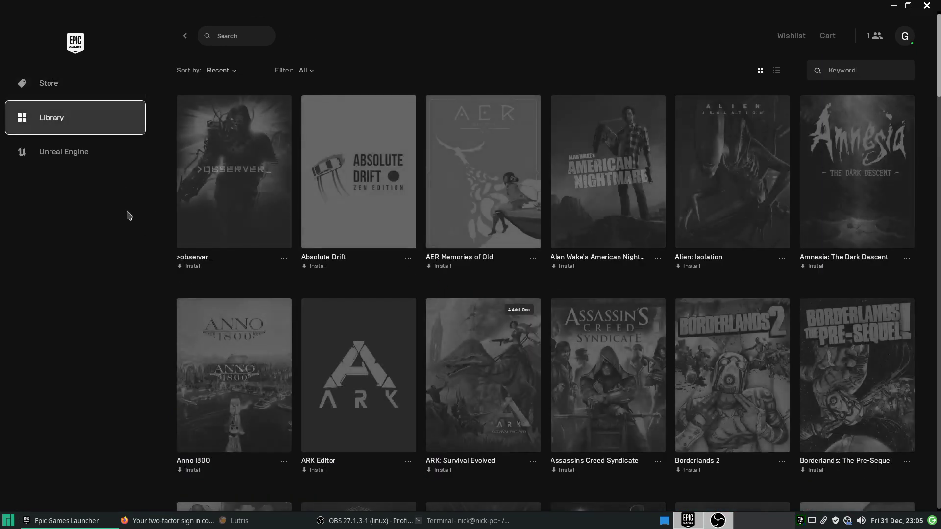
- Scroll down the Library grid until the Faster Than Light tile is visible
scroll(187, 284, down, 6)
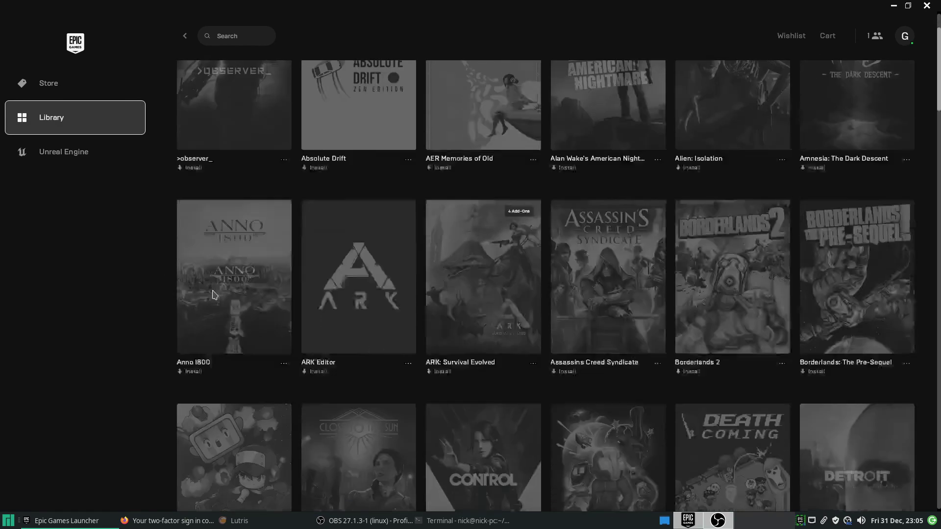
scroll(213, 294, down, 2)
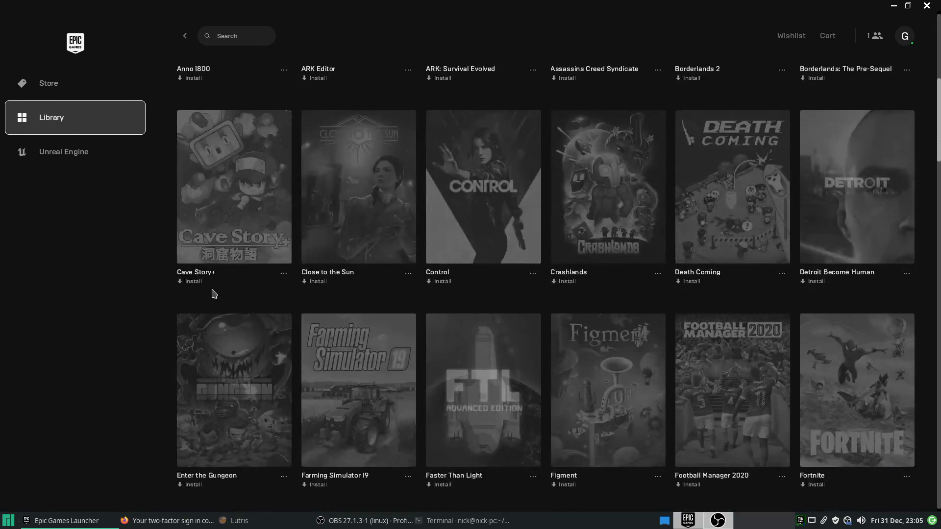
- Install Faster Than Light, confirming the install location, then launch it from its Library tile
click(447, 377)
click(537, 311)
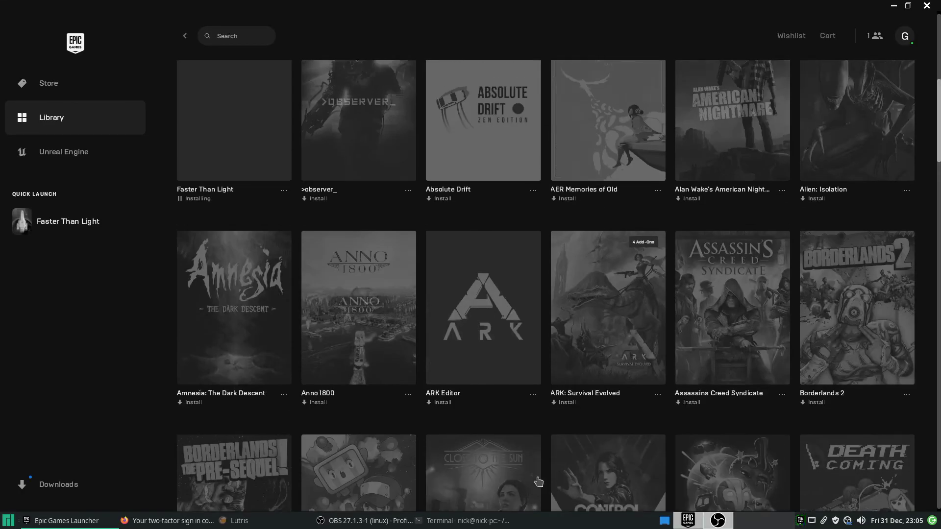
scroll(538, 482, up, 3)
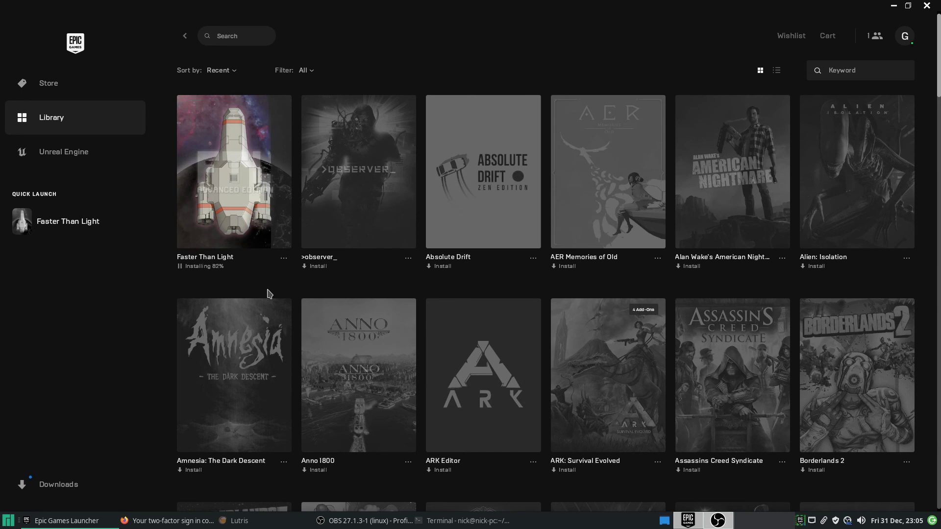
click(228, 211)
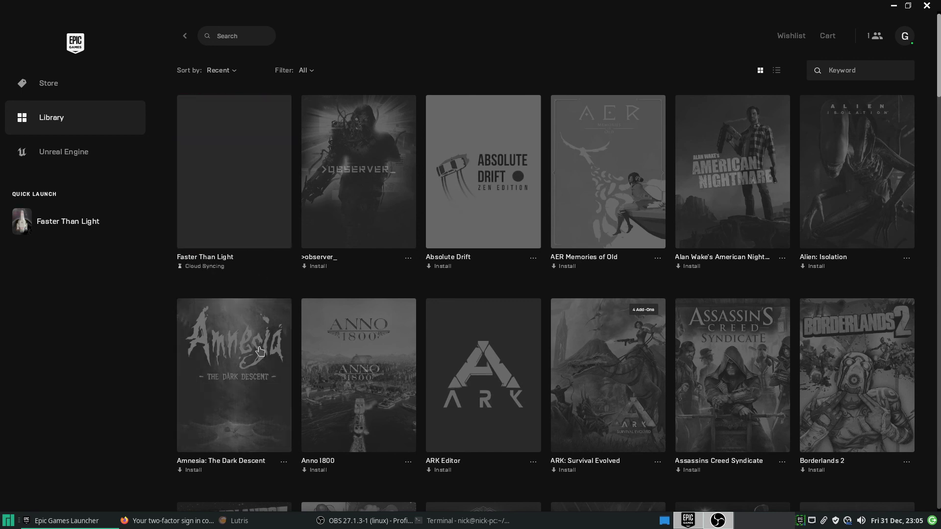